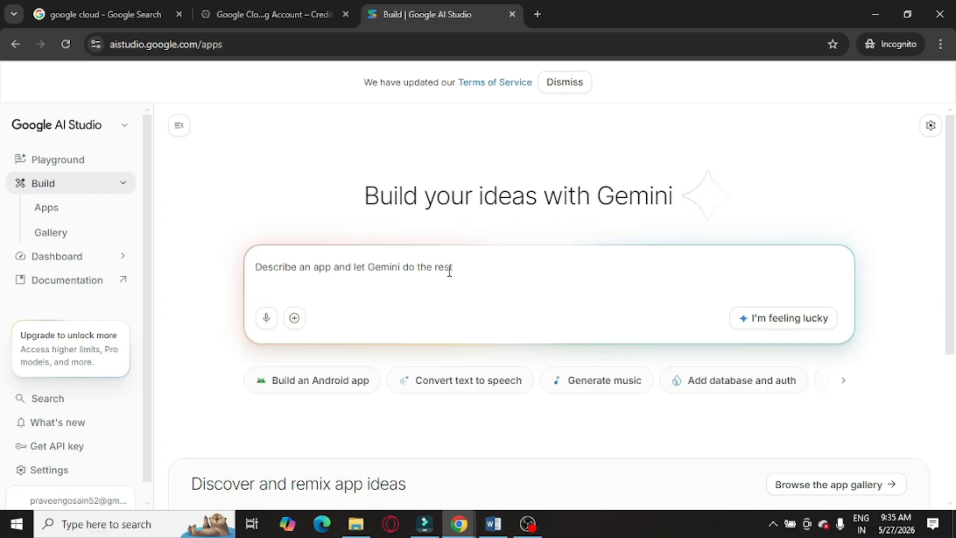
Enter the prompt "Build an ai agent for website landing page builder for doctors" and start building the app
left_click(262, 273)
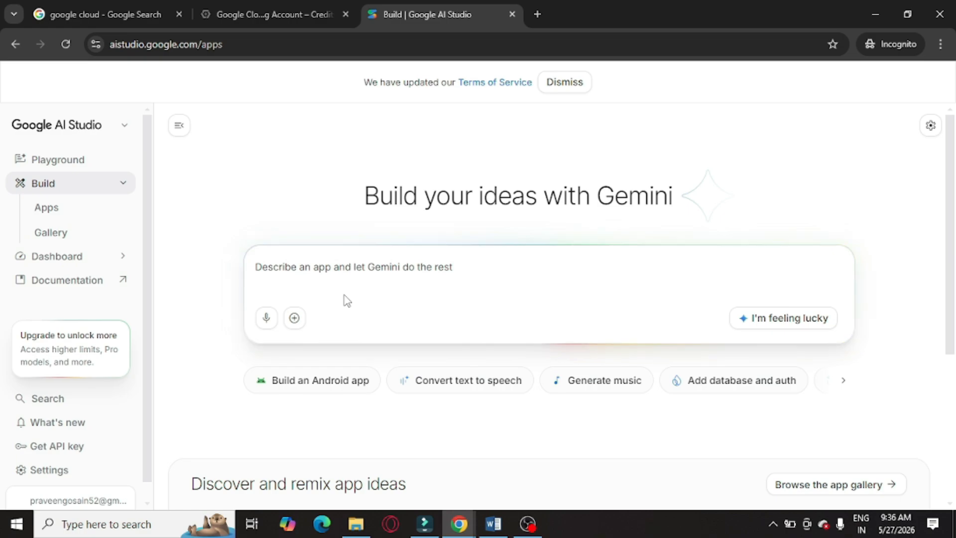
type("Build an ai agent for website landing page builder for doctor")
type("s")
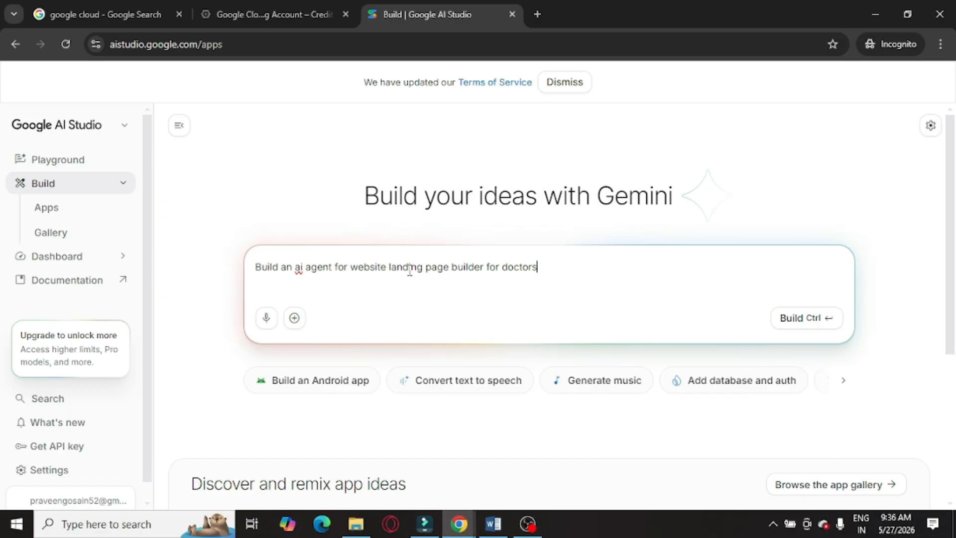
double_click(504, 269)
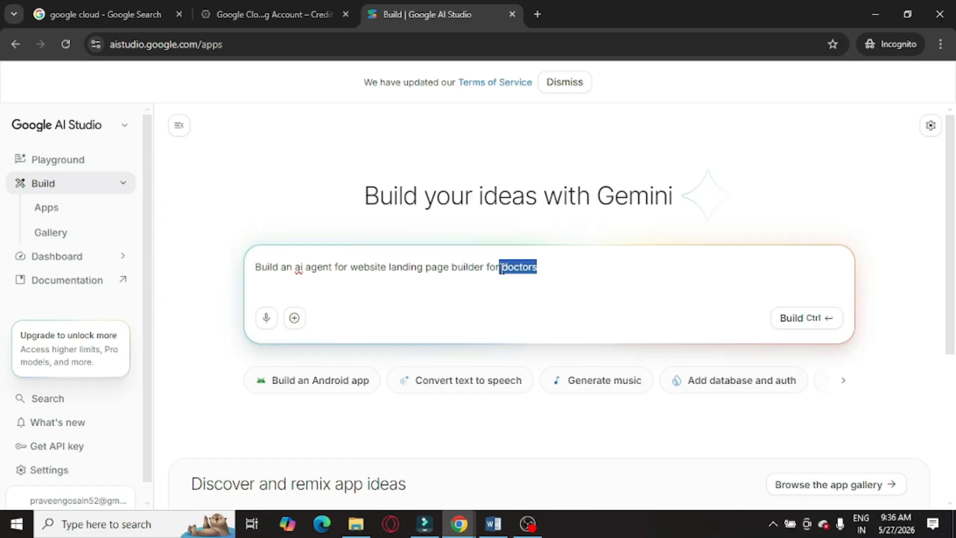
left_click(799, 327)
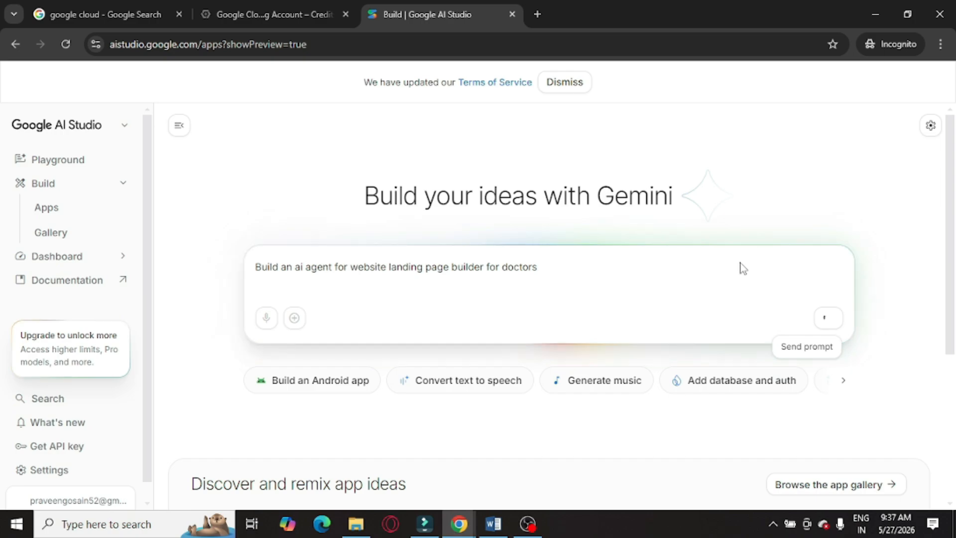
Check the remaining value of the available billing credit on the Google Cloud credits page
left_click(257, 15)
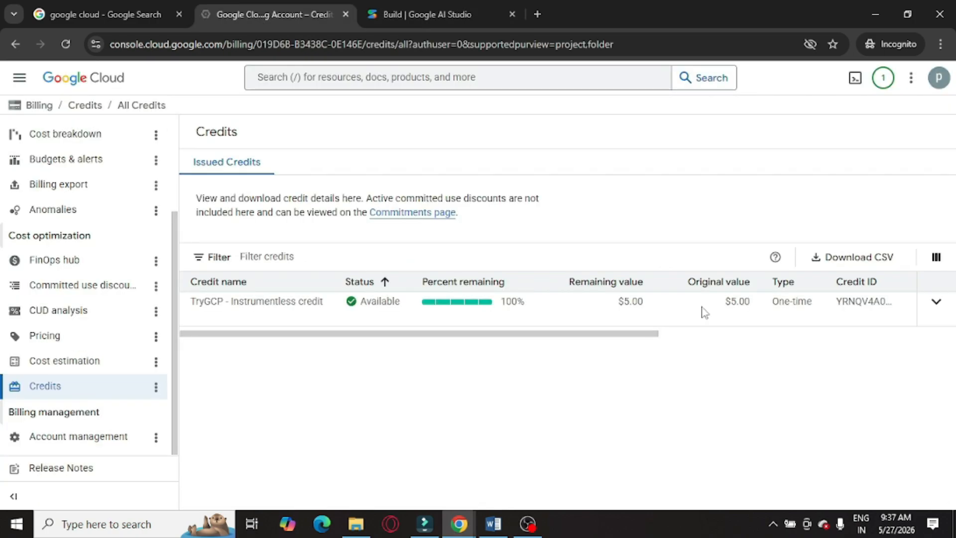
left_click_drag(750, 302, 724, 302)
left_click(597, 343)
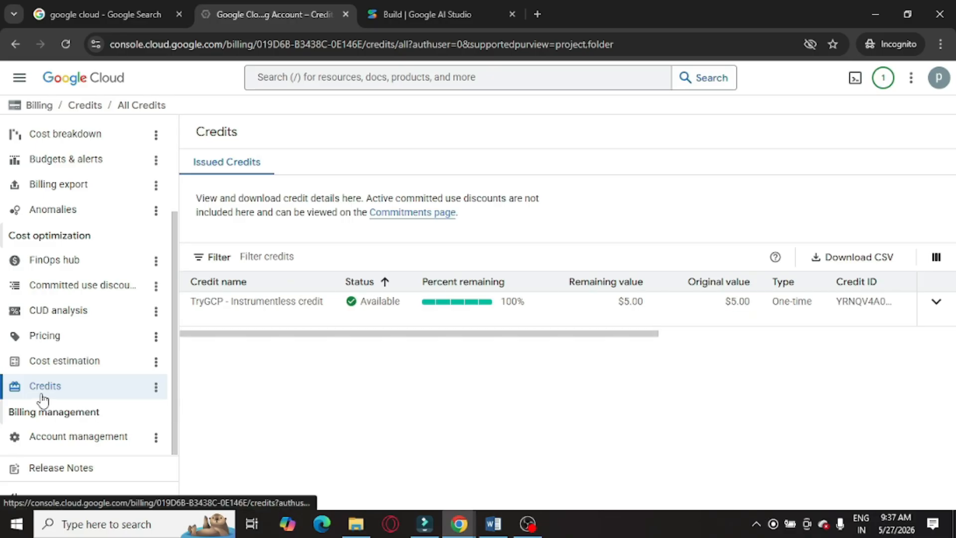
left_click_drag(610, 305, 658, 304)
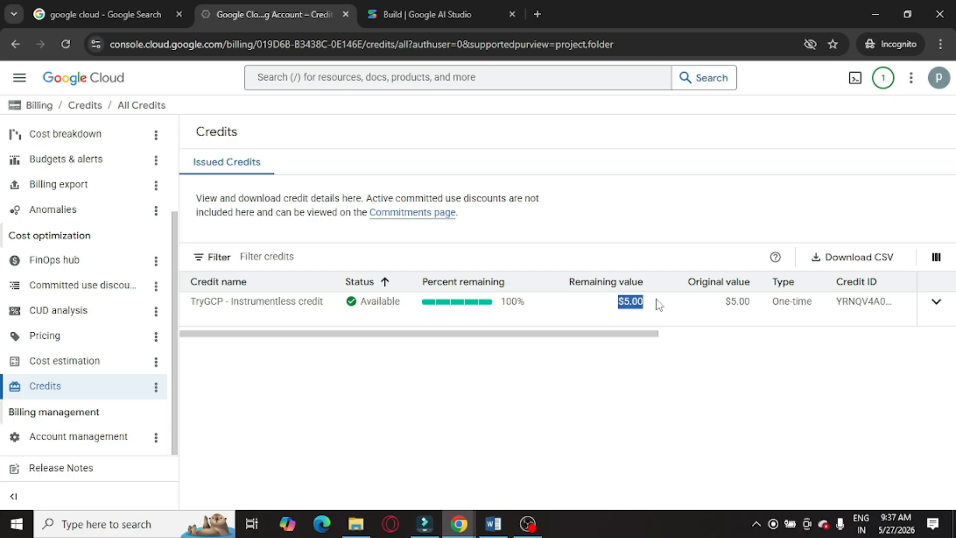
left_click(439, 1)
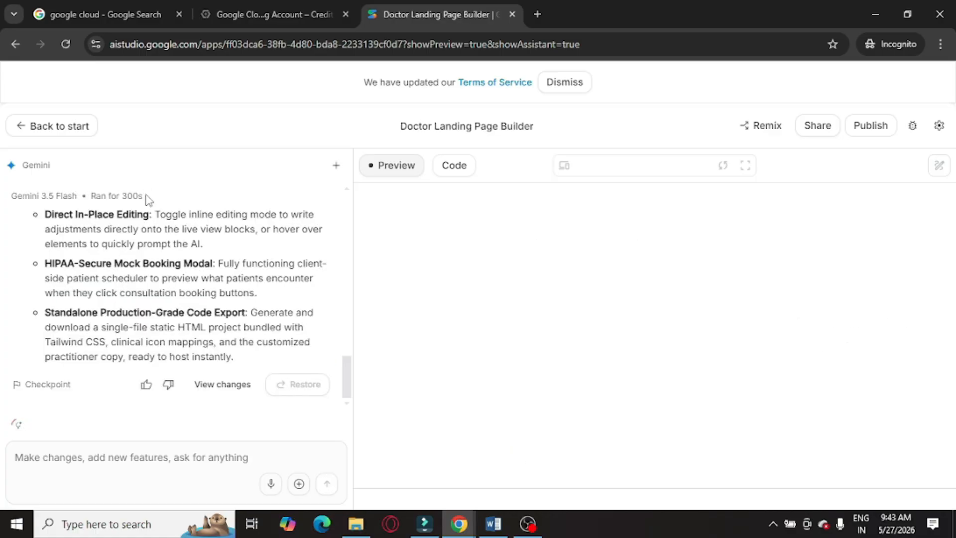
Open the publish flow and set the Gemini API monthly spend cap to $5, then continue
left_click_drag(143, 197, 107, 196)
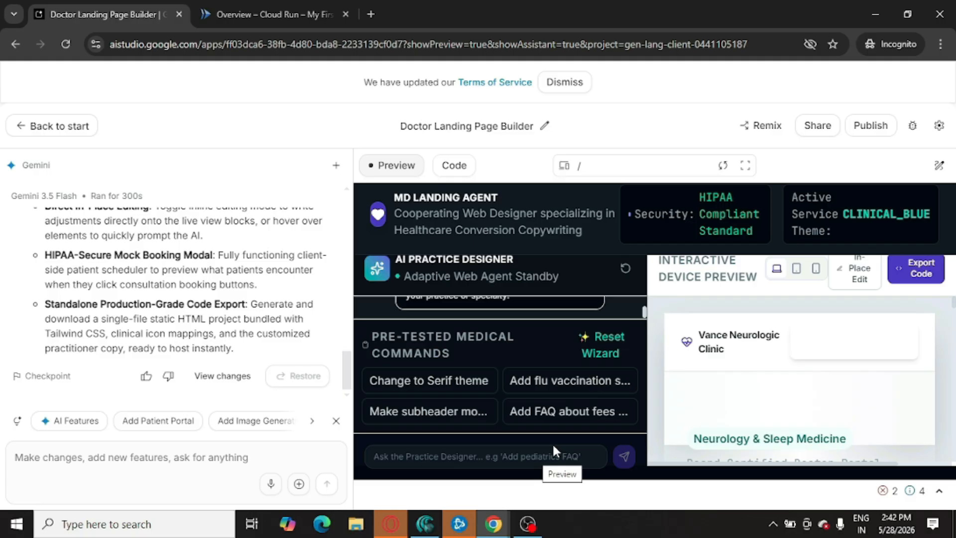
left_click(866, 127)
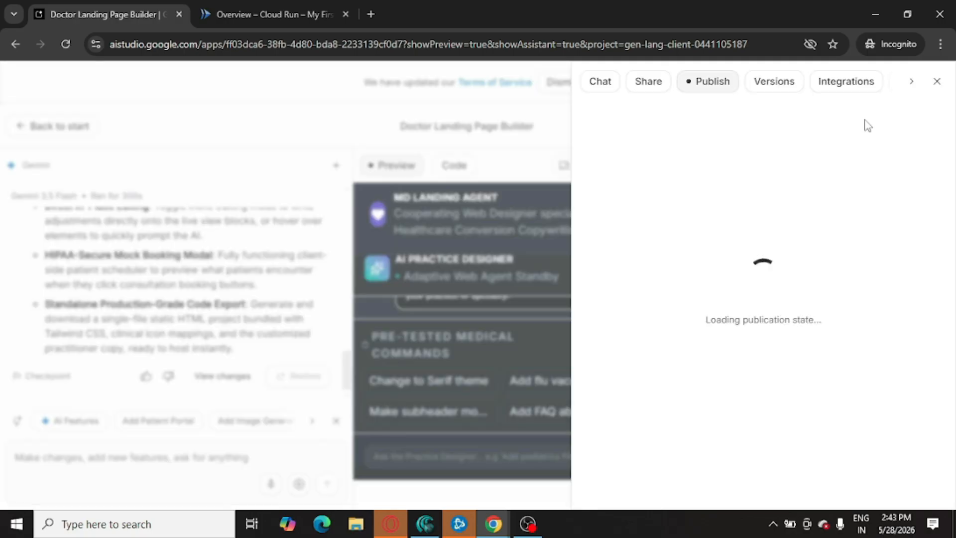
left_click_drag(787, 385, 810, 440)
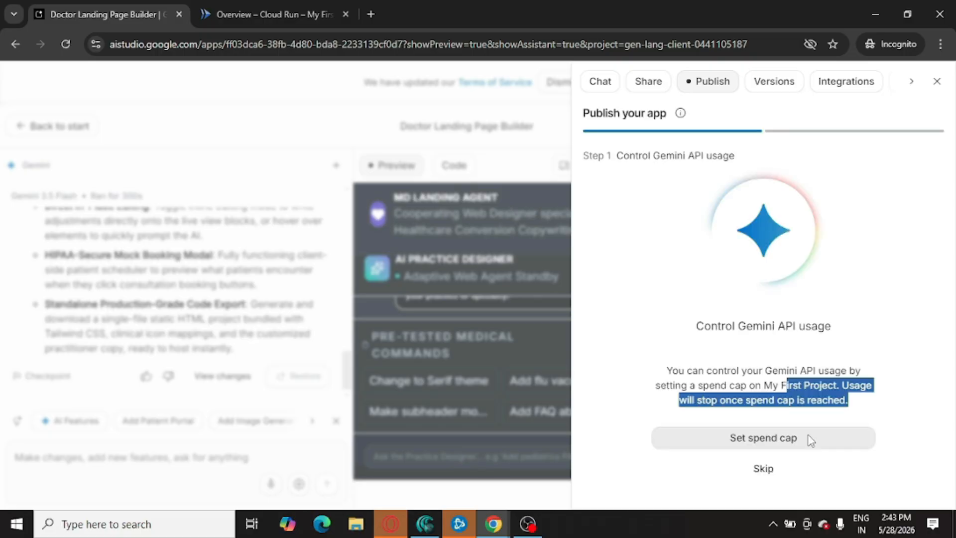
left_click(756, 441)
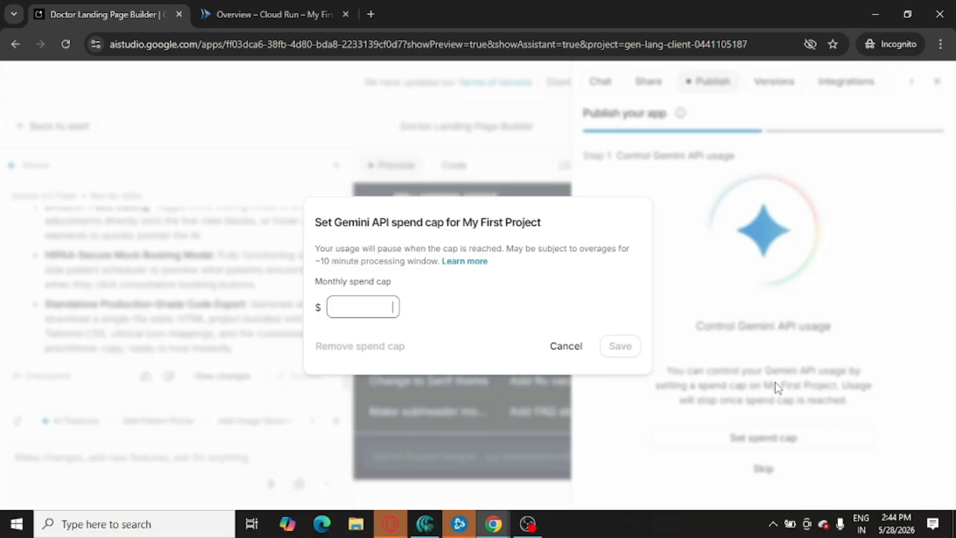
type("5")
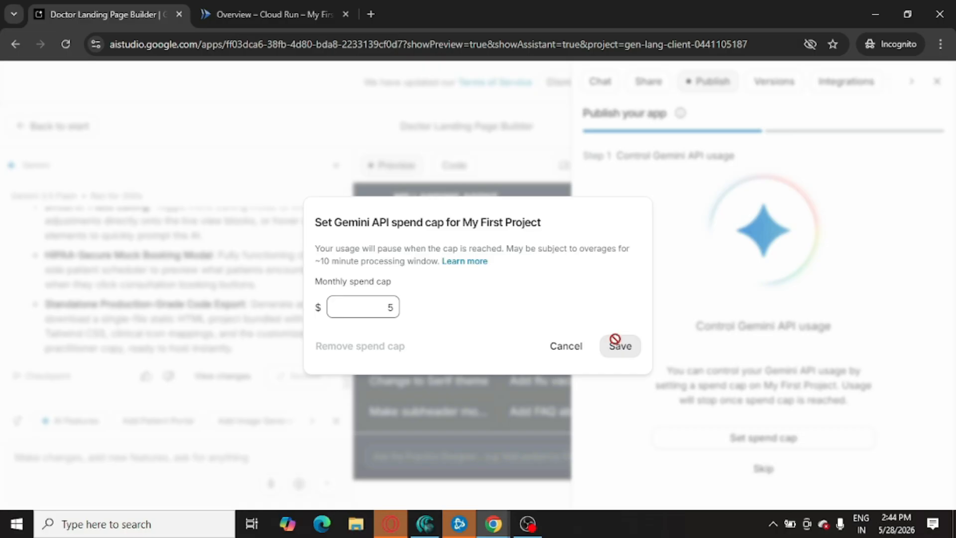
left_click(616, 340)
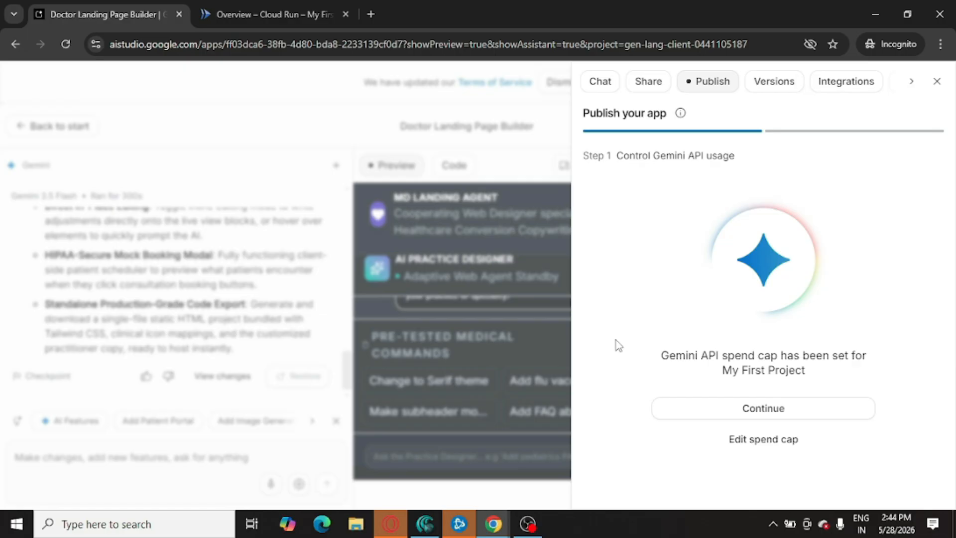
left_click(737, 408)
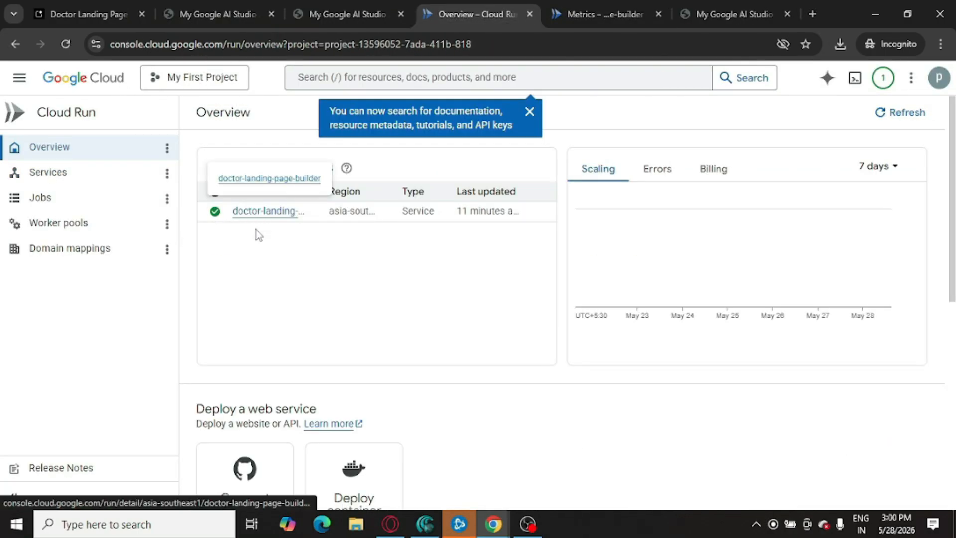
Examine the deployed doctor-landing-page-builder Cloud Run service's details and metrics
right_click(290, 215)
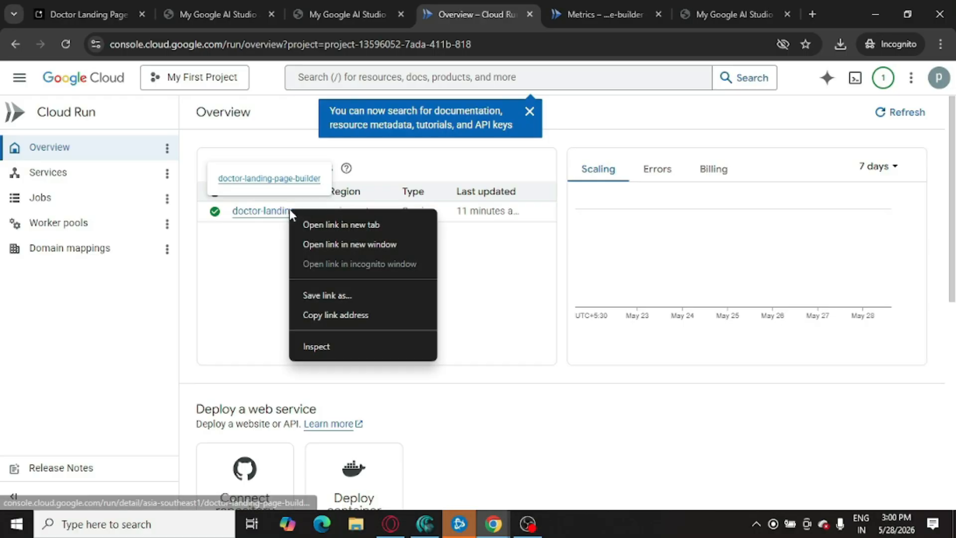
left_click(626, 9)
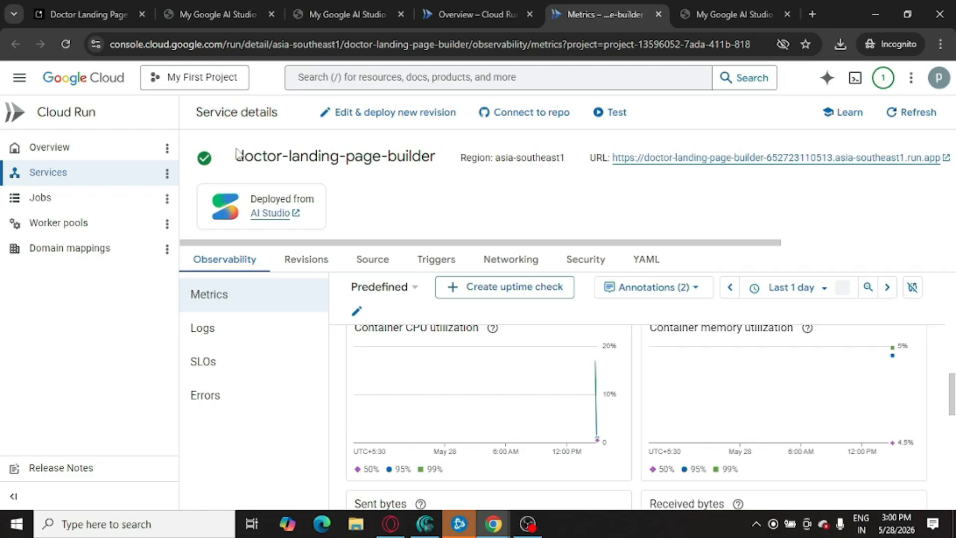
left_click_drag(235, 156, 438, 158)
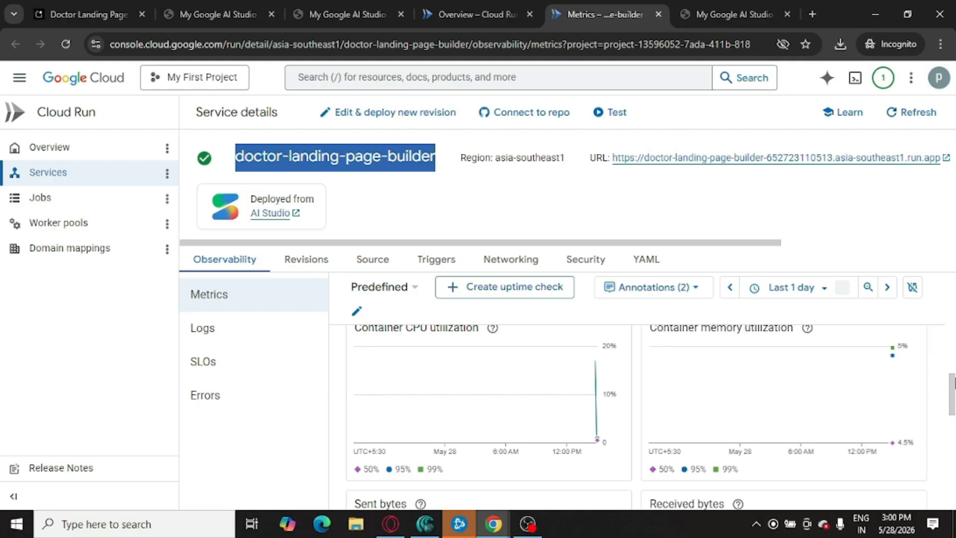
left_click(955, 384)
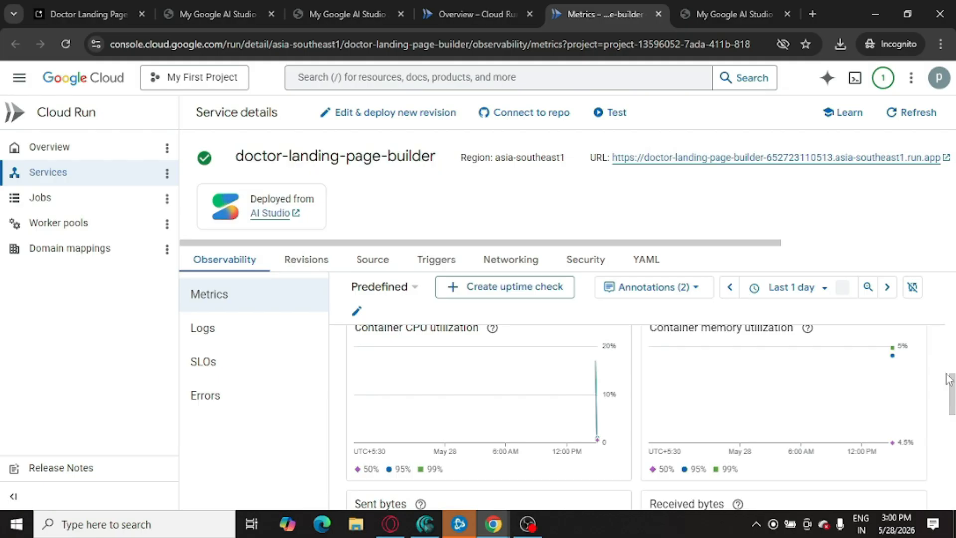
scroll(949, 384, "down", 1)
scroll(953, 418, "down", 5)
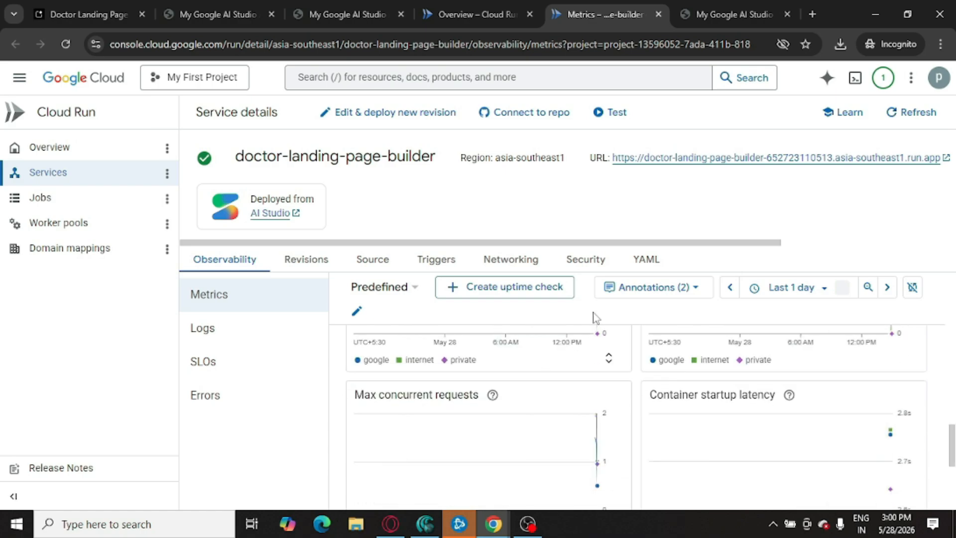
left_click(633, 289)
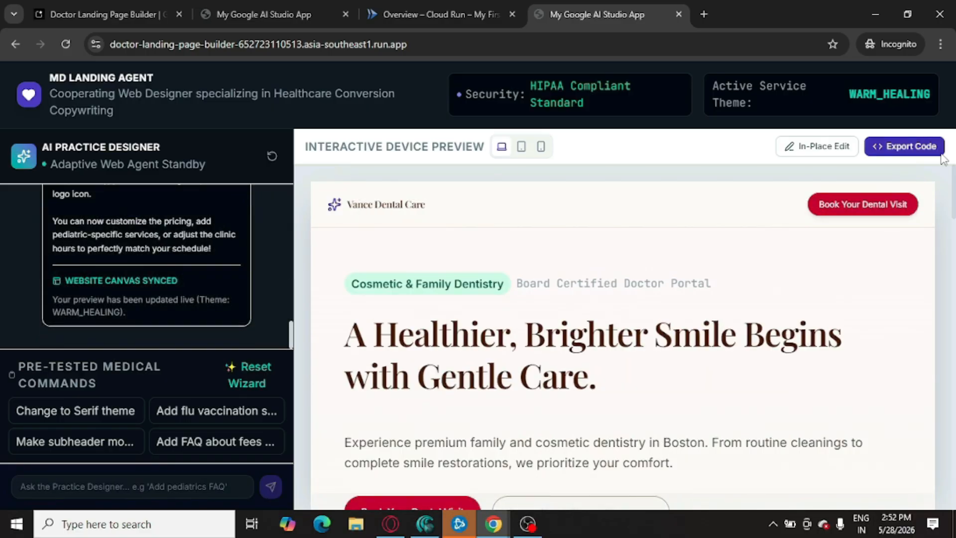
Turn on in-place editing mode on the deployed landing page
mouse_move(954, 201)
left_mouse_down()
mouse_move(942, 252)
mouse_move(953, 282)
mouse_move(954, 414)
left_mouse_up()
left_click_drag(953, 451, 953, 488)
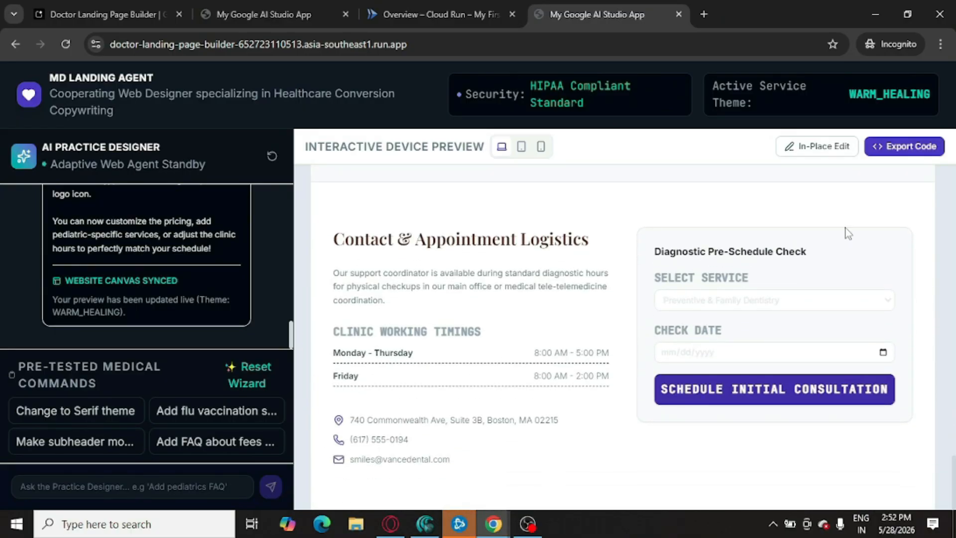
left_click(823, 147)
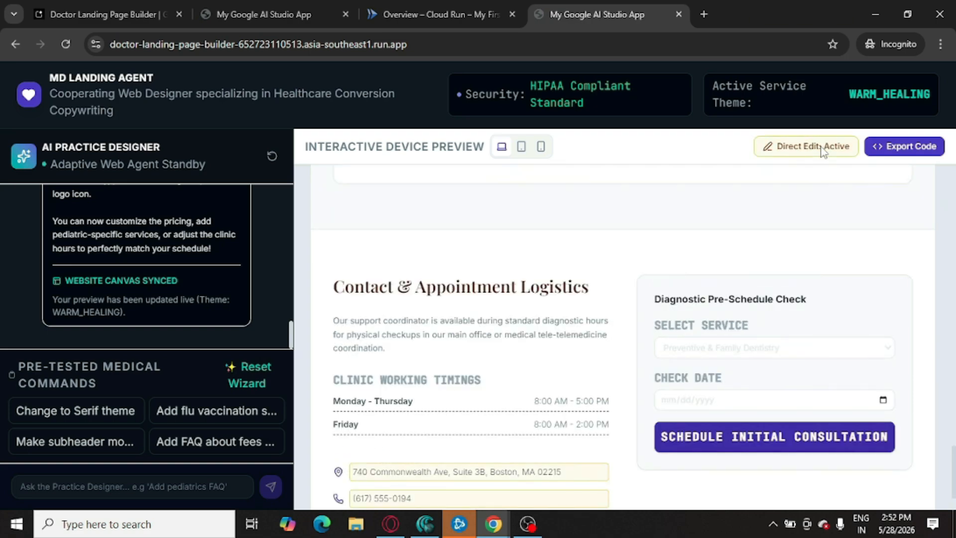
left_click(467, 334)
double_click(554, 289)
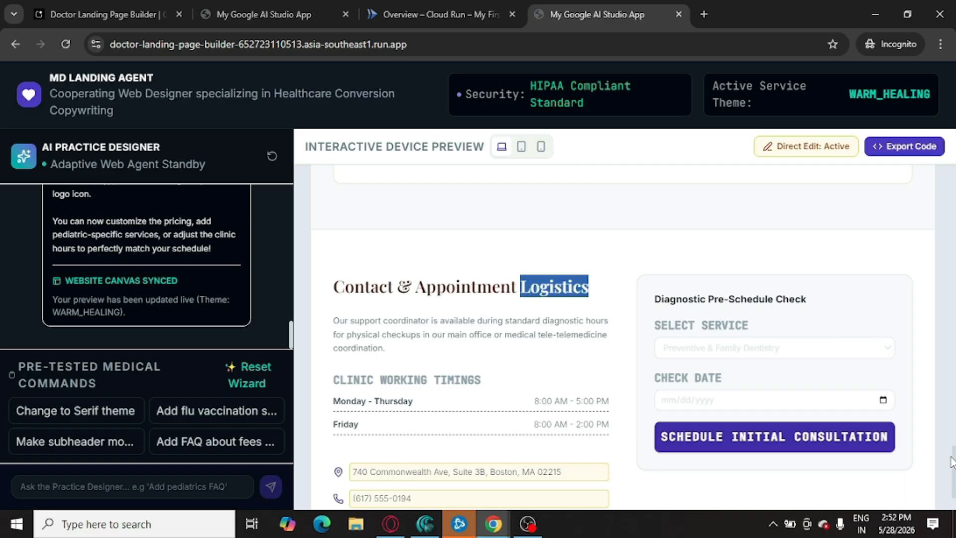
left_click_drag(953, 471, 953, 191)
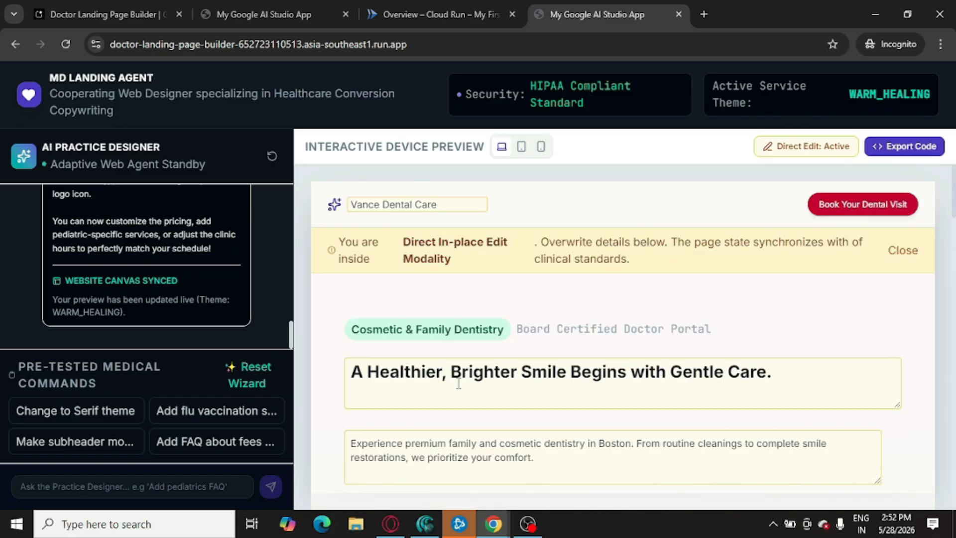
Rewrite the hero headline as "Best Dentist in Delhi For You - " followed by the dentist's name and "Dentist"
left_click(526, 383)
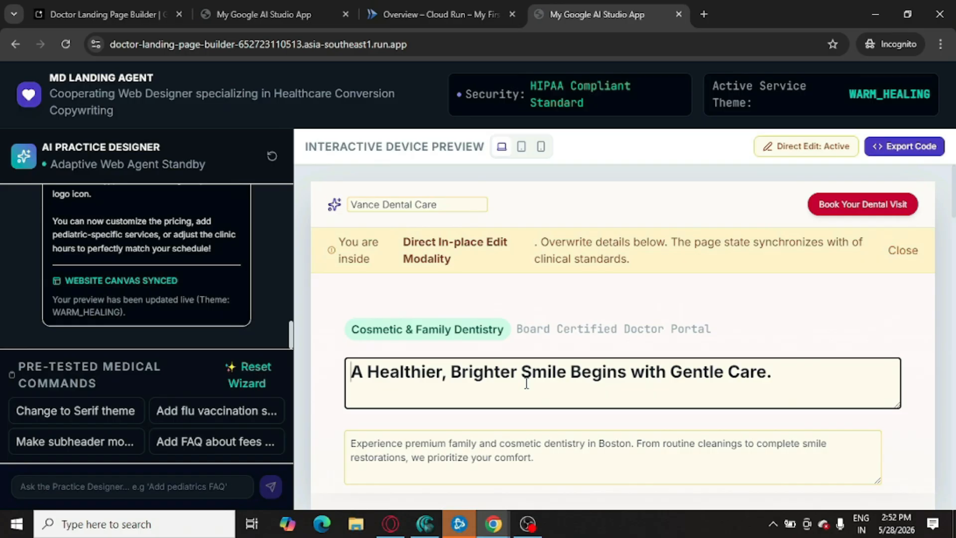
key("ctrl+a")
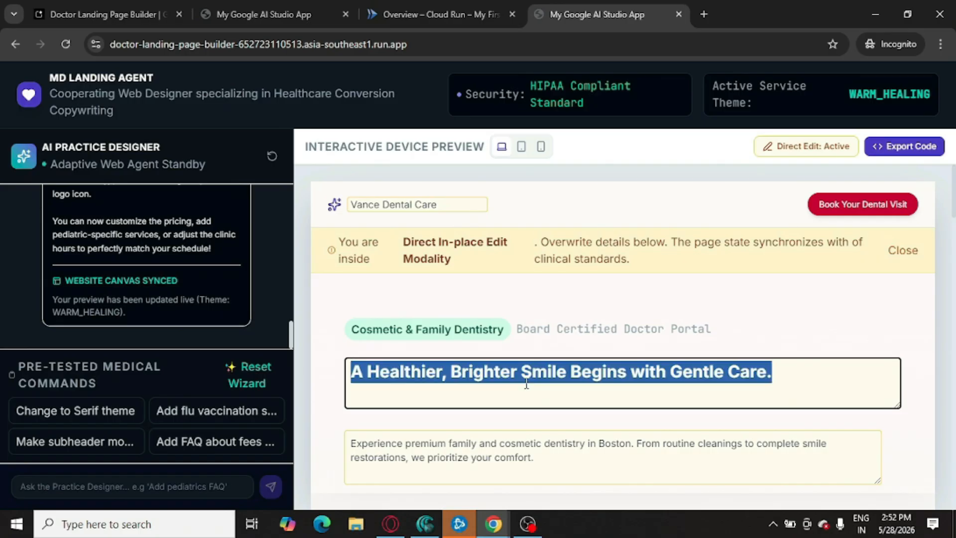
type("Dentis")
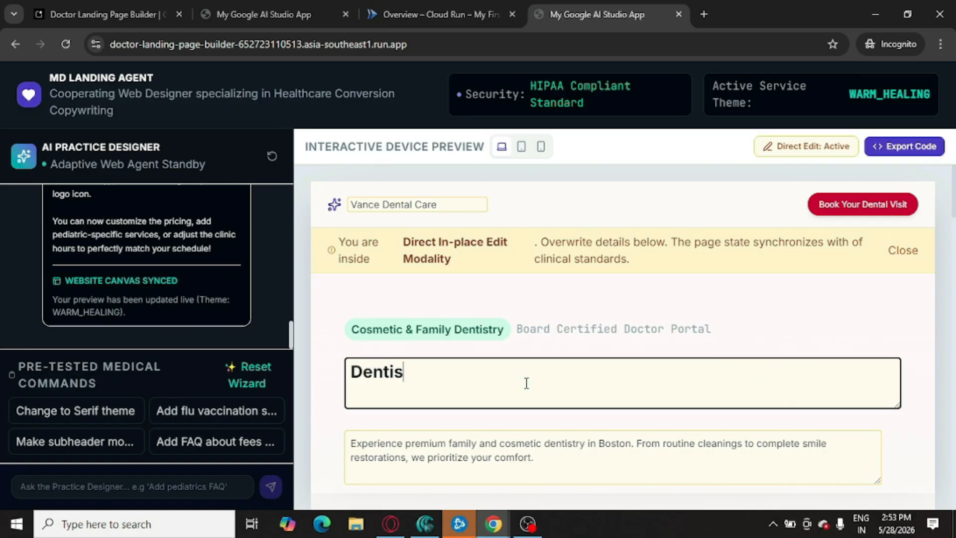
type("t in Delhi,")
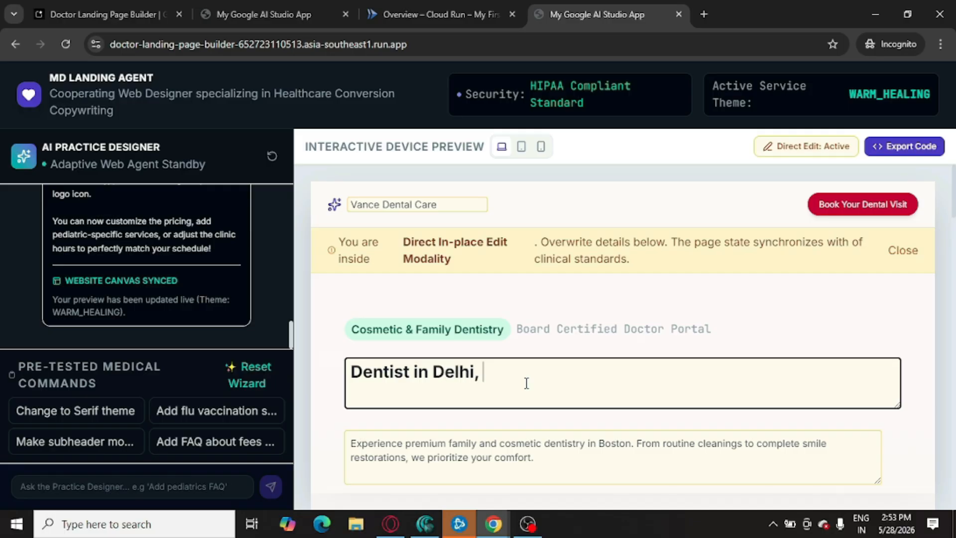
key("Home")
type("Best")
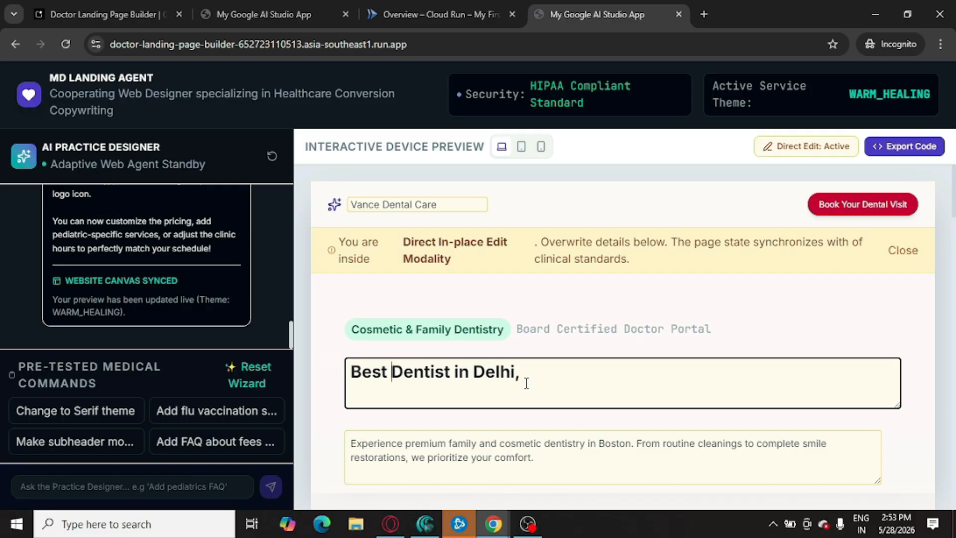
key("End")
key("BackSpace")
key("BackSpace")
type("At affo")
key("BackSpace")
key("BackSpace")
key("BackSpace")
key("BackSpace")
key("BackSpace")
key("BackSpace")
key("BackSpace")
type("For You")
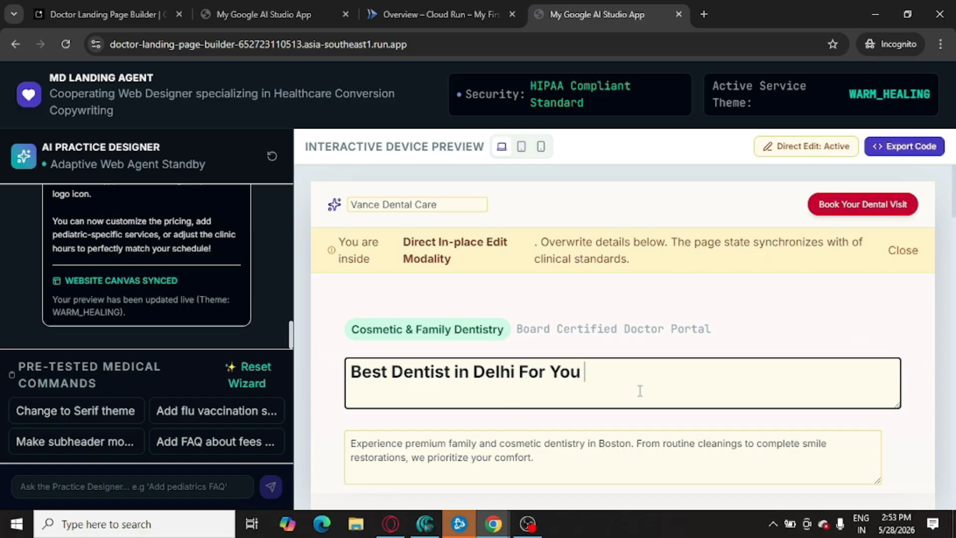
type(" - Mr. Aroa ")
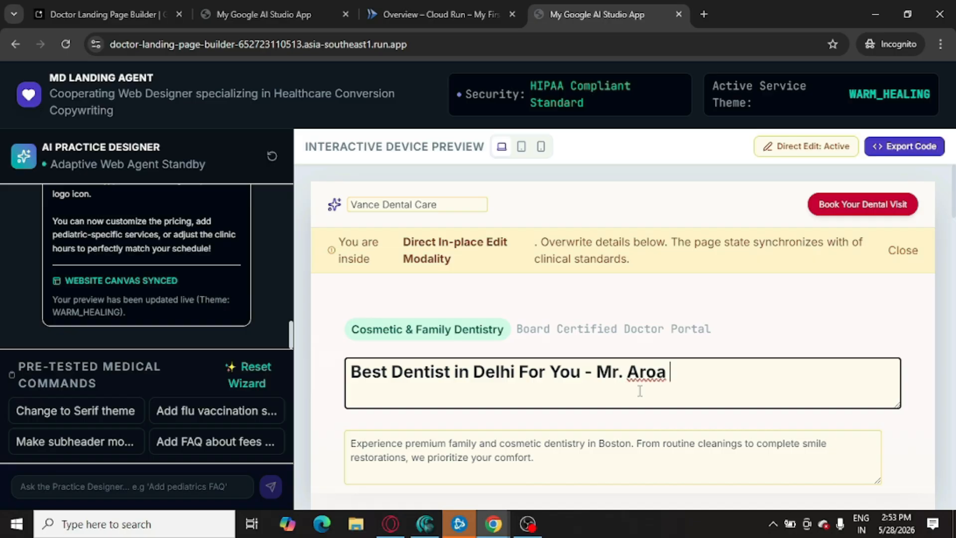
type("Dentist")
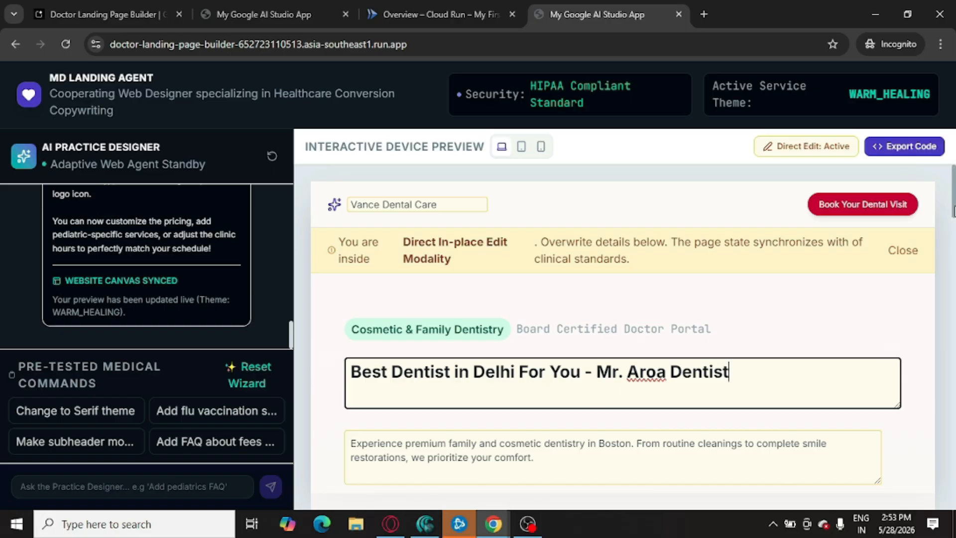
Jump down to the page's specialized clinical services section
scroll(700, 296, "down", 3)
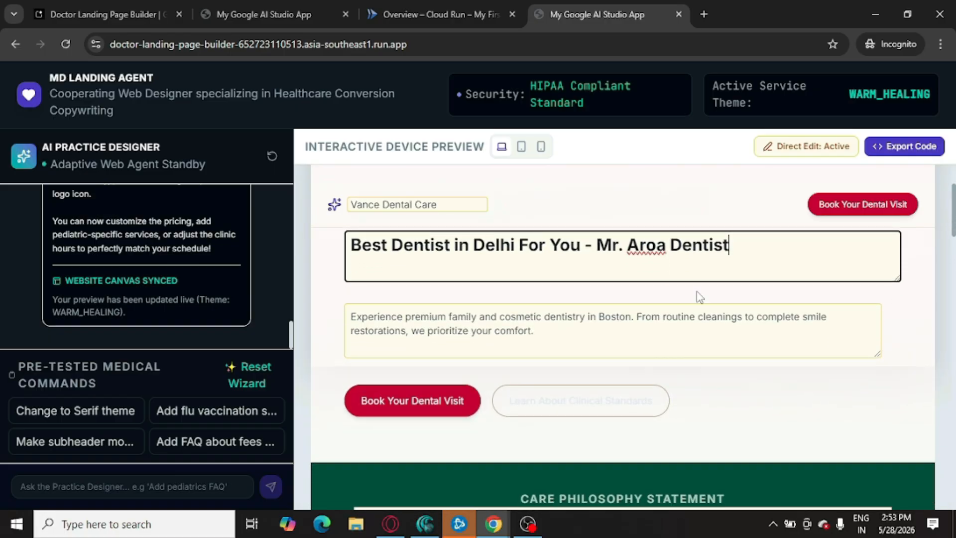
left_click(529, 405)
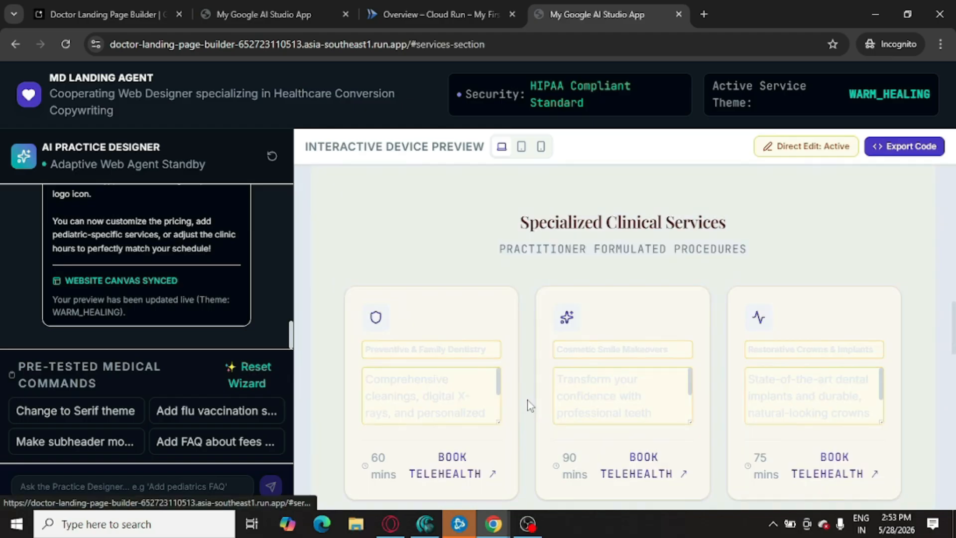
Rename the first specialized service card's title to "Day Time"
left_click(414, 348)
double_click(413, 349)
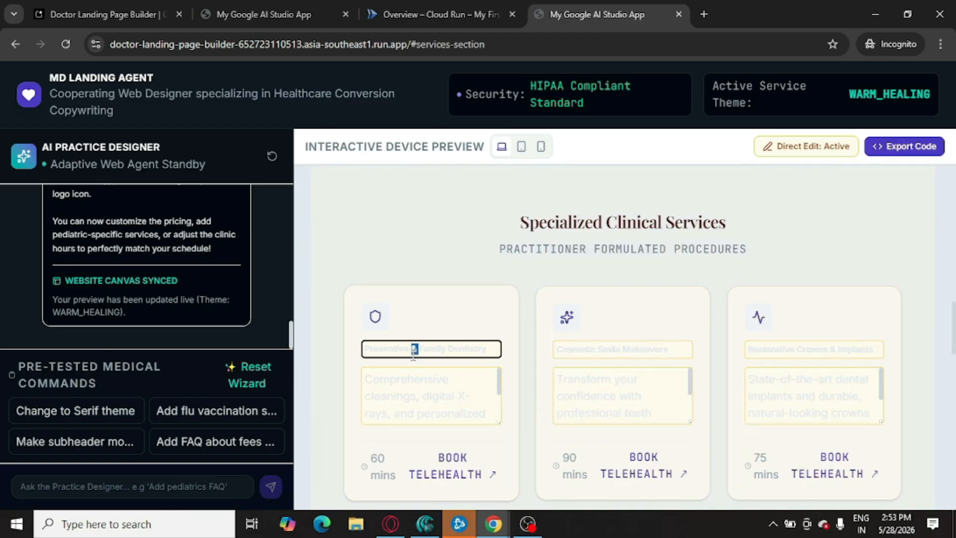
triple_click(413, 351)
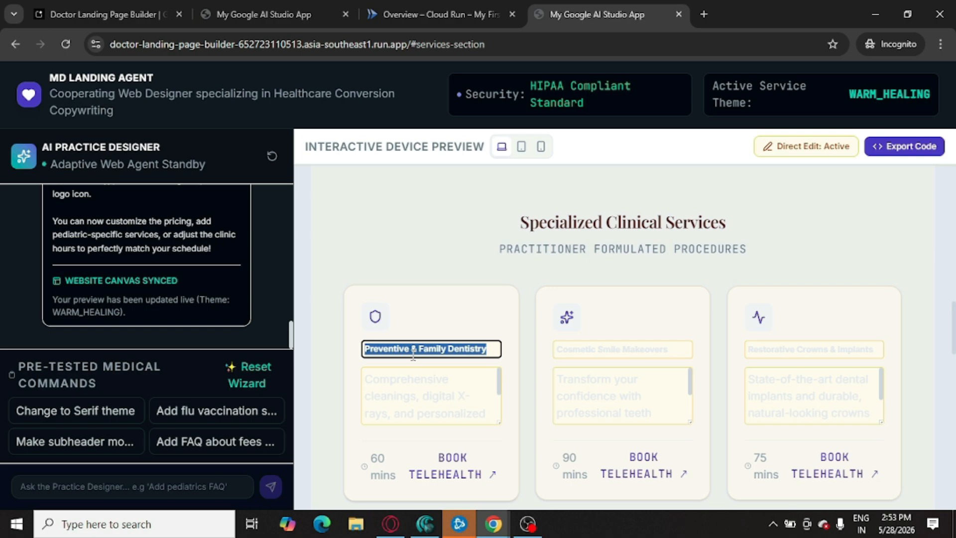
type("Day Ti")
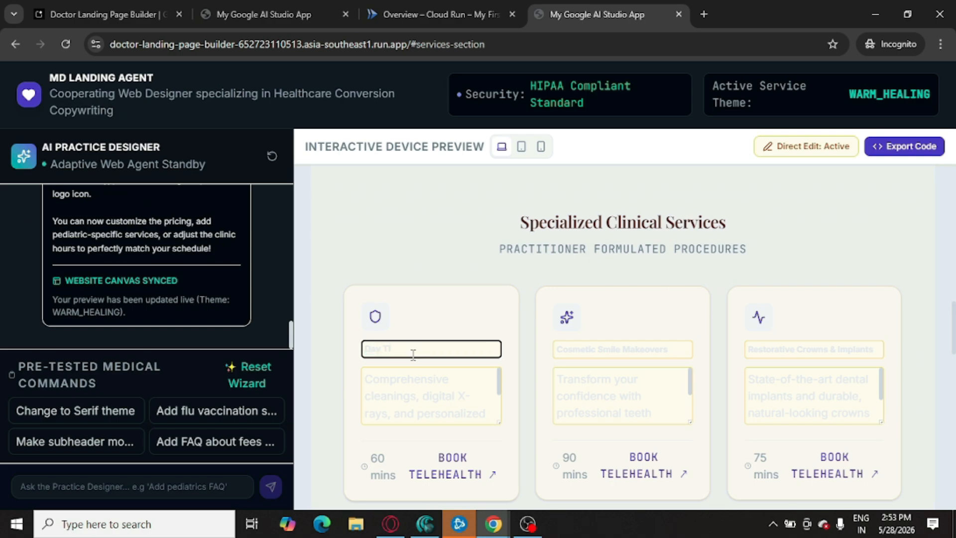
type("me")
Rename the second service card's title to "Niht Time"
double_click(607, 348)
key("ctrl+a")
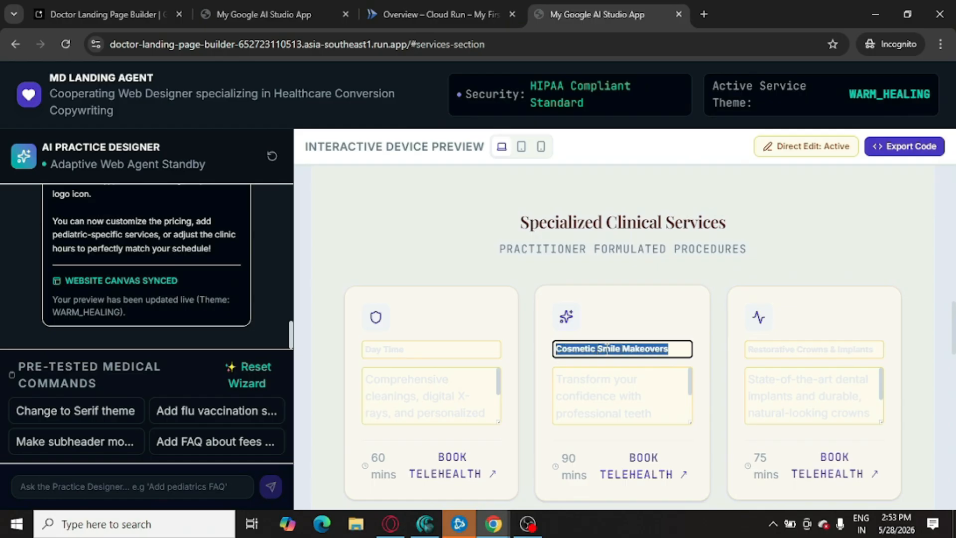
type("Niht Ti")
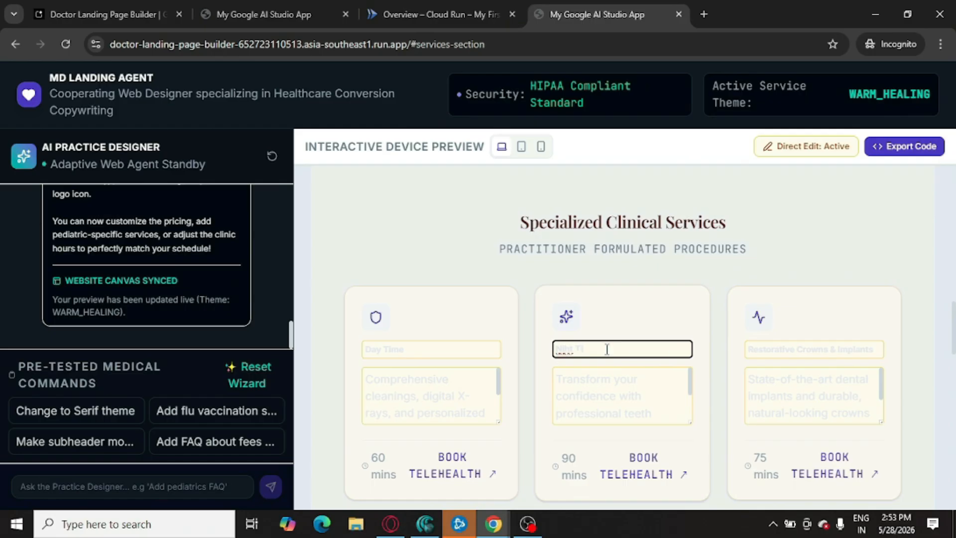
type("me")
Rename the third service card's title to "Weekends"
left_click(801, 345)
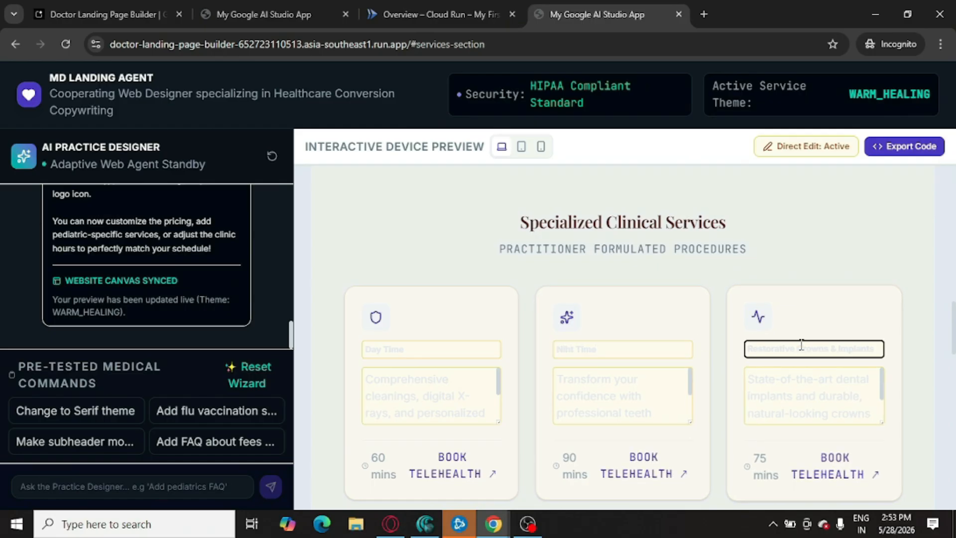
double_click(801, 345)
triple_click(801, 344)
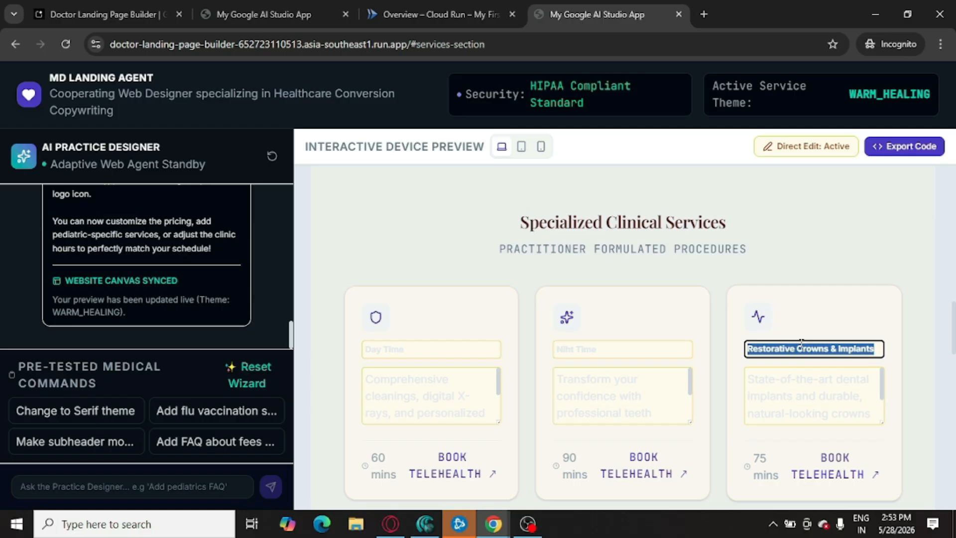
type("A")
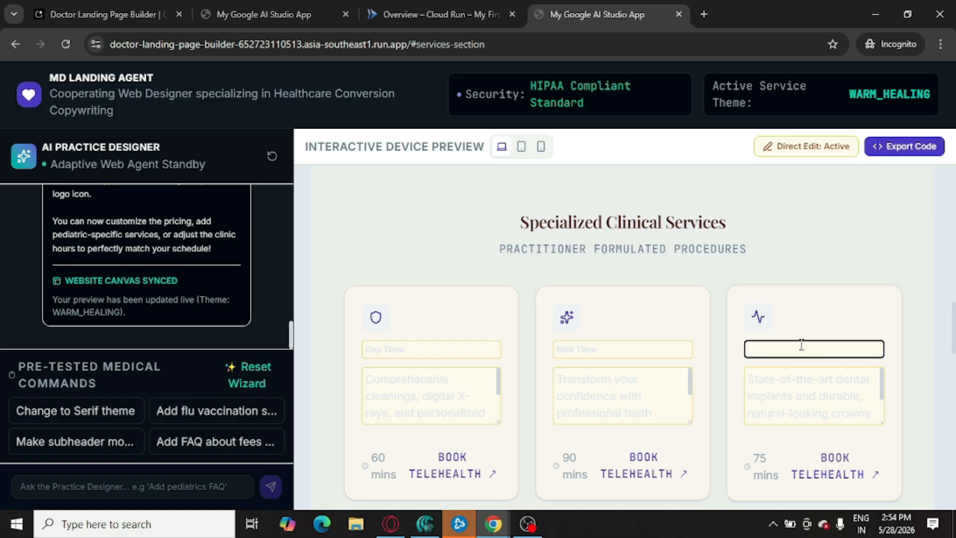
type("Weekends")
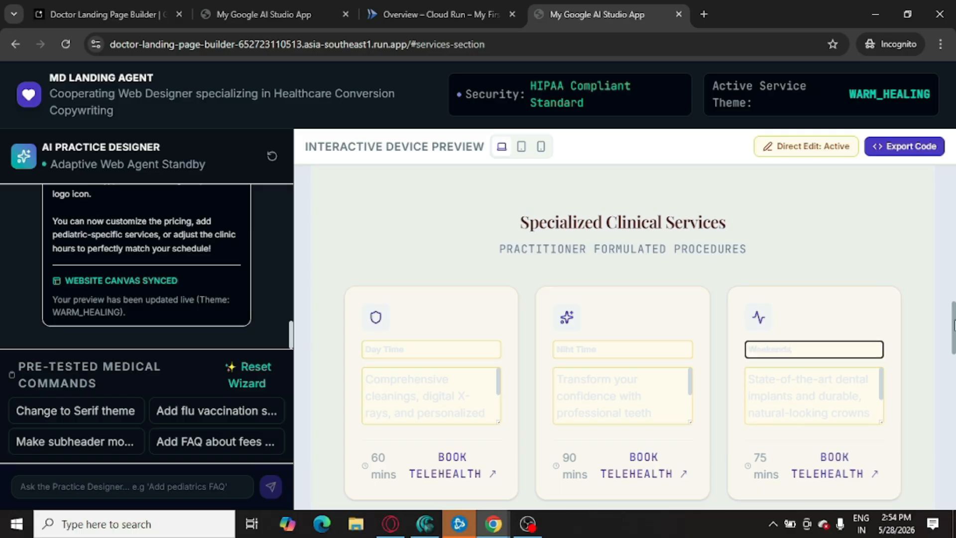
Replace the digits after the area code in the clinic's contact phone number
scroll(953, 336, "down", 2)
left_click_drag(954, 336, 953, 515)
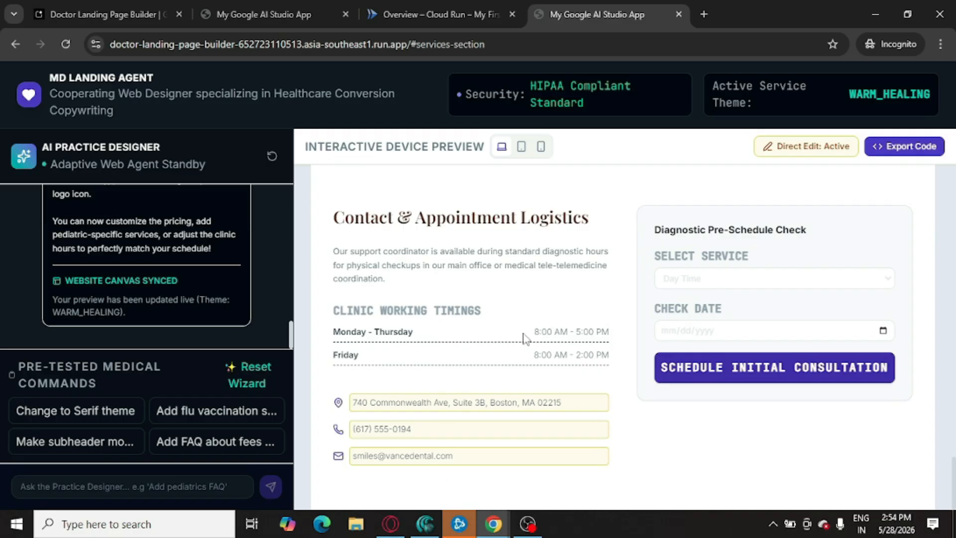
left_click(469, 431)
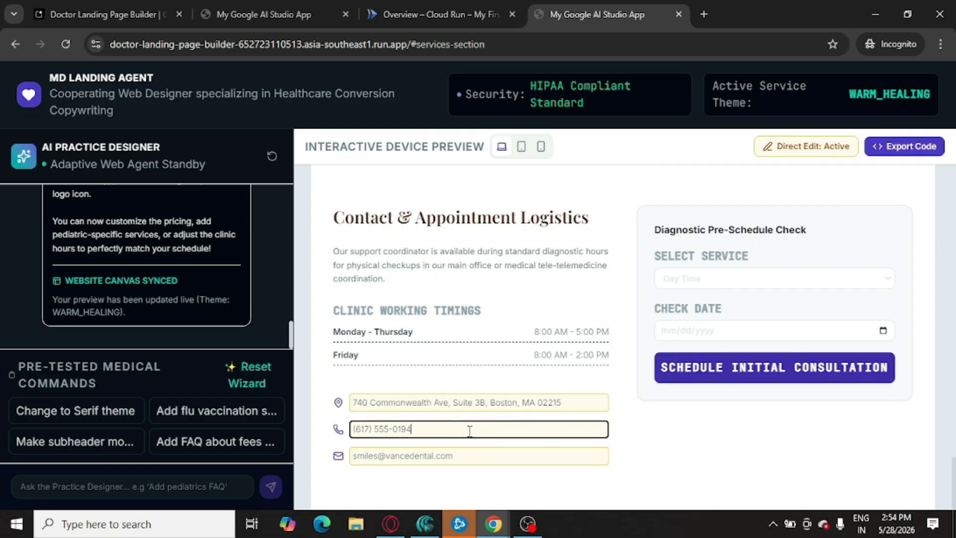
left_click_drag(469, 431, 372, 429)
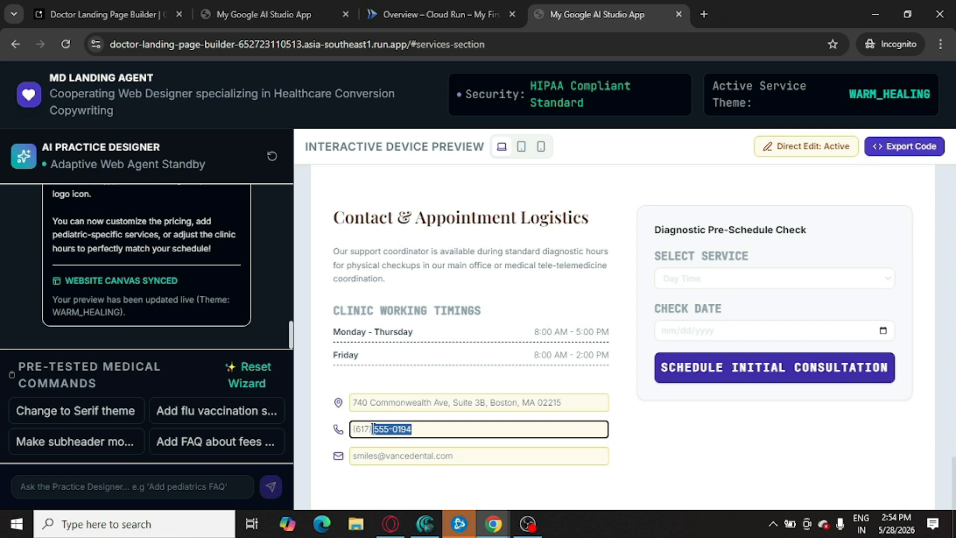
double_click(374, 429)
type("6645")
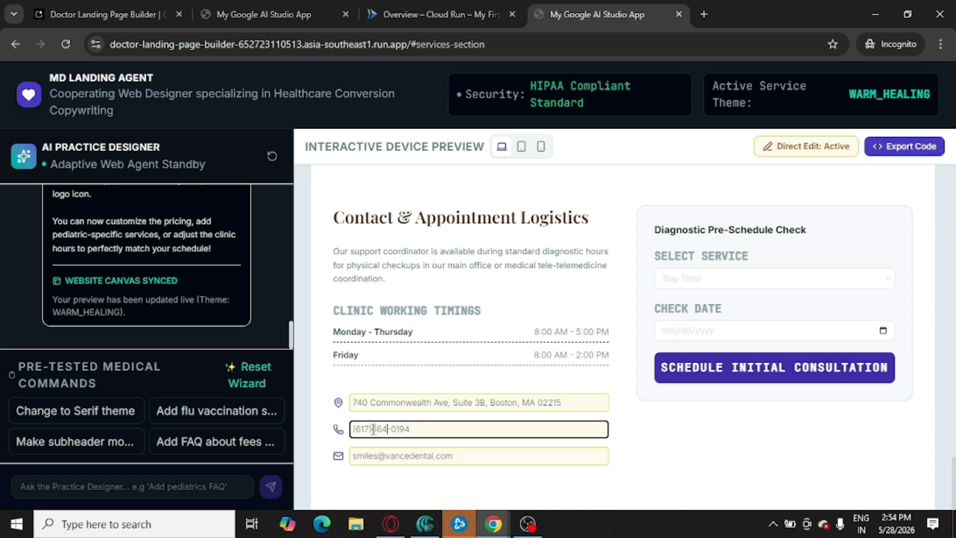
key("ctrl+shift+Left")
type("64545")
Replace the domain name of the clinic's contact e-mail address with a new clinic domain
double_click(405, 454)
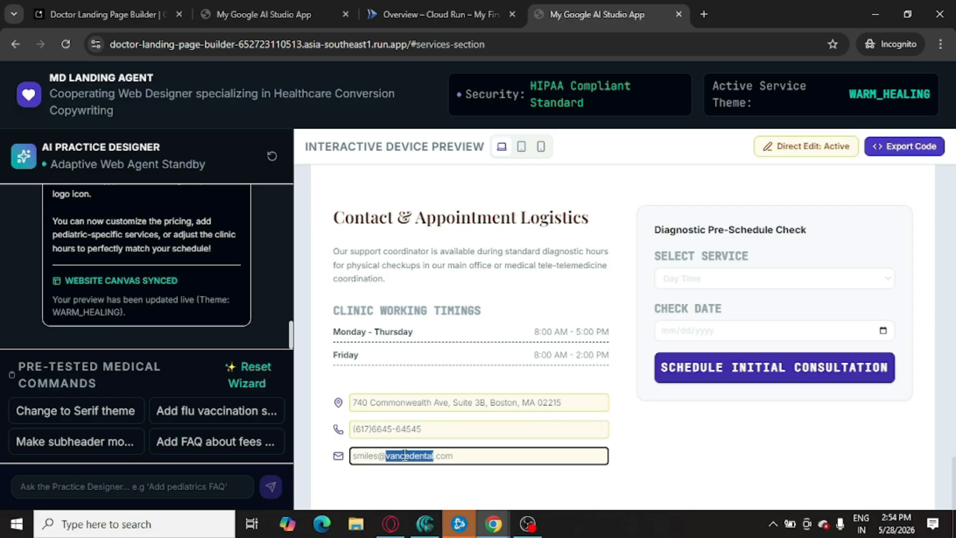
type("delhidentalcare")
double_click(364, 455)
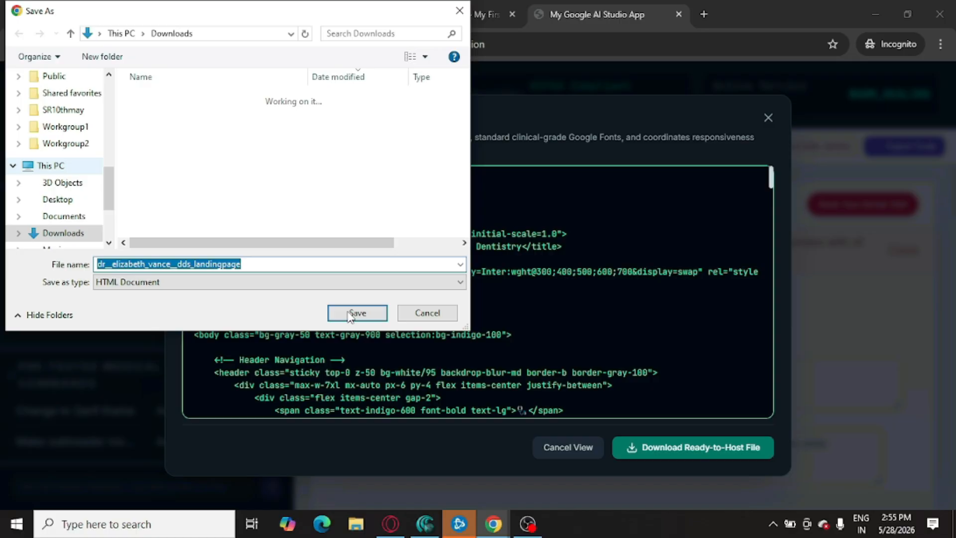
Save the exported landing page HTML document to Downloads and open the browser's downloads list
left_click(356, 313)
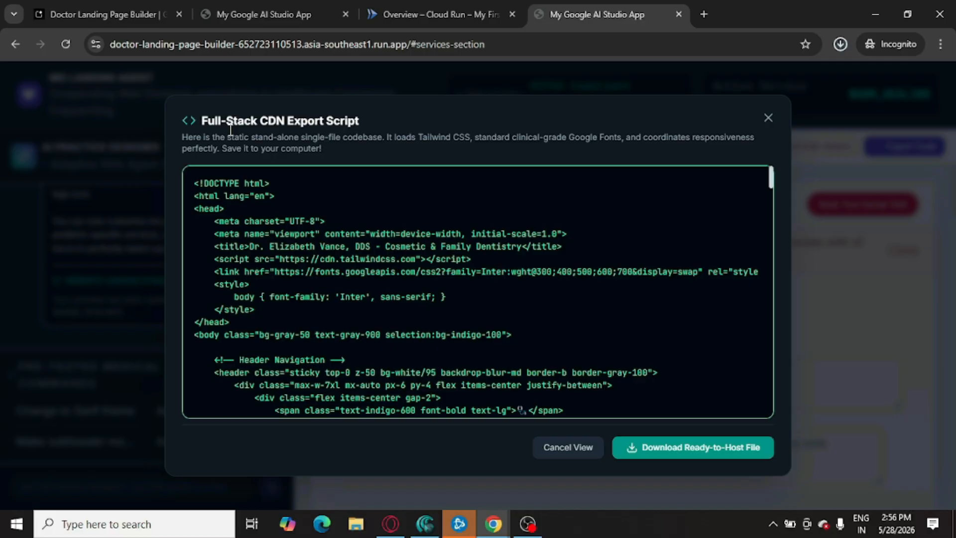
left_click(841, 43)
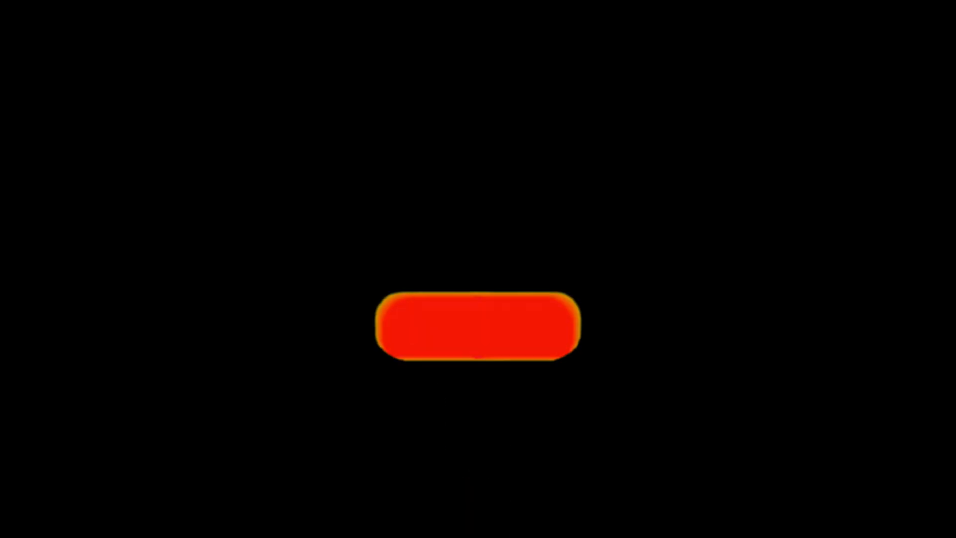